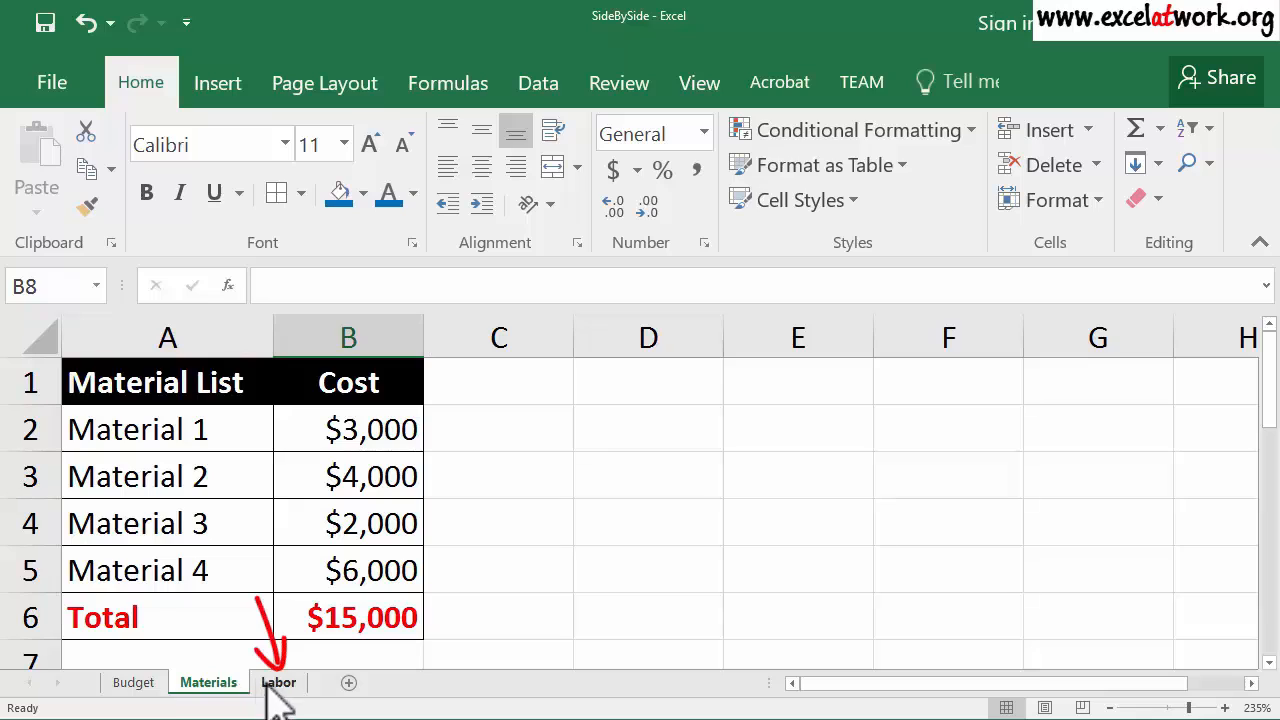
# From the Budget sheet, open a second window of the SideBySide workbook and arrange both windows side by side
pyautogui.click(278, 686)
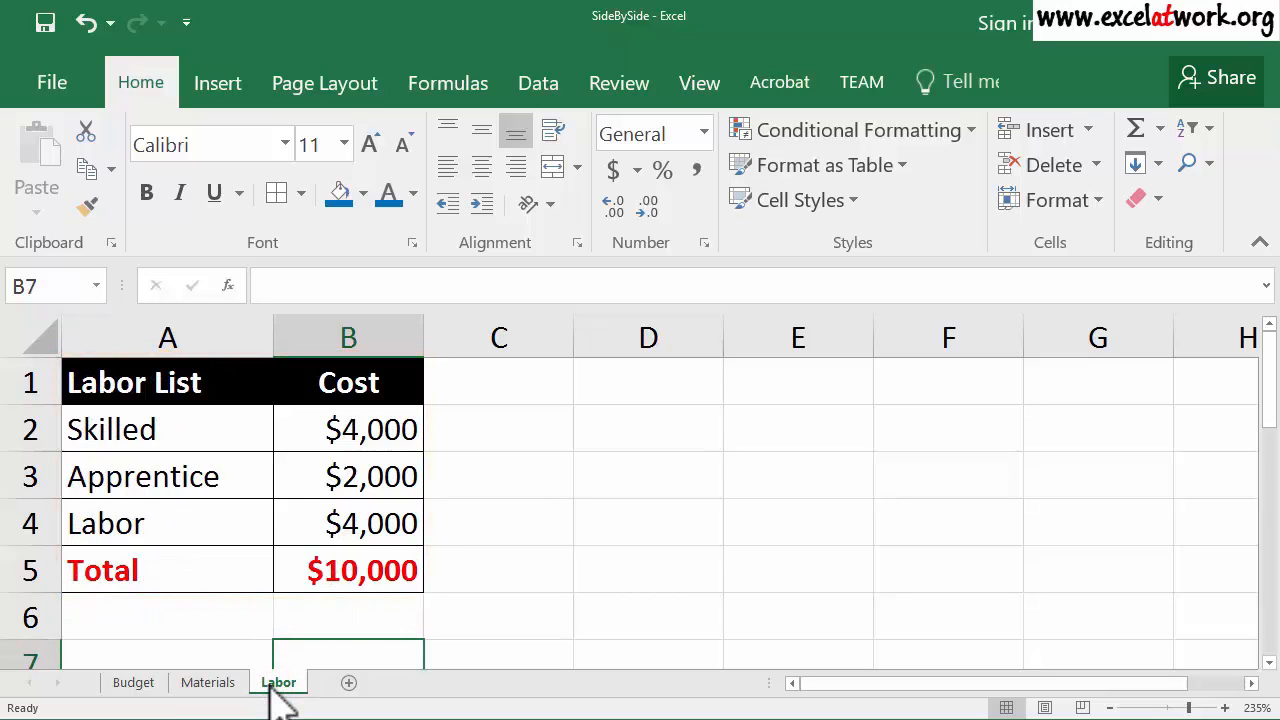
pyautogui.click(134, 684)
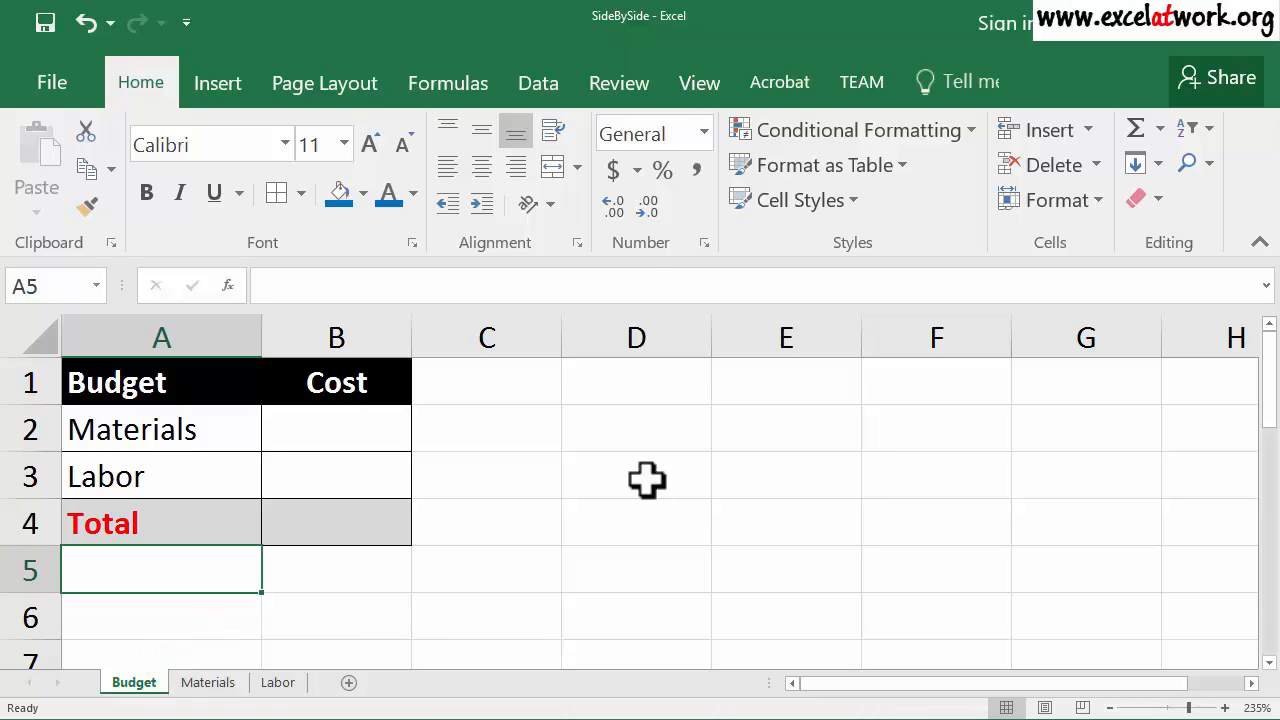
pyautogui.click(700, 88)
pyautogui.click(710, 140)
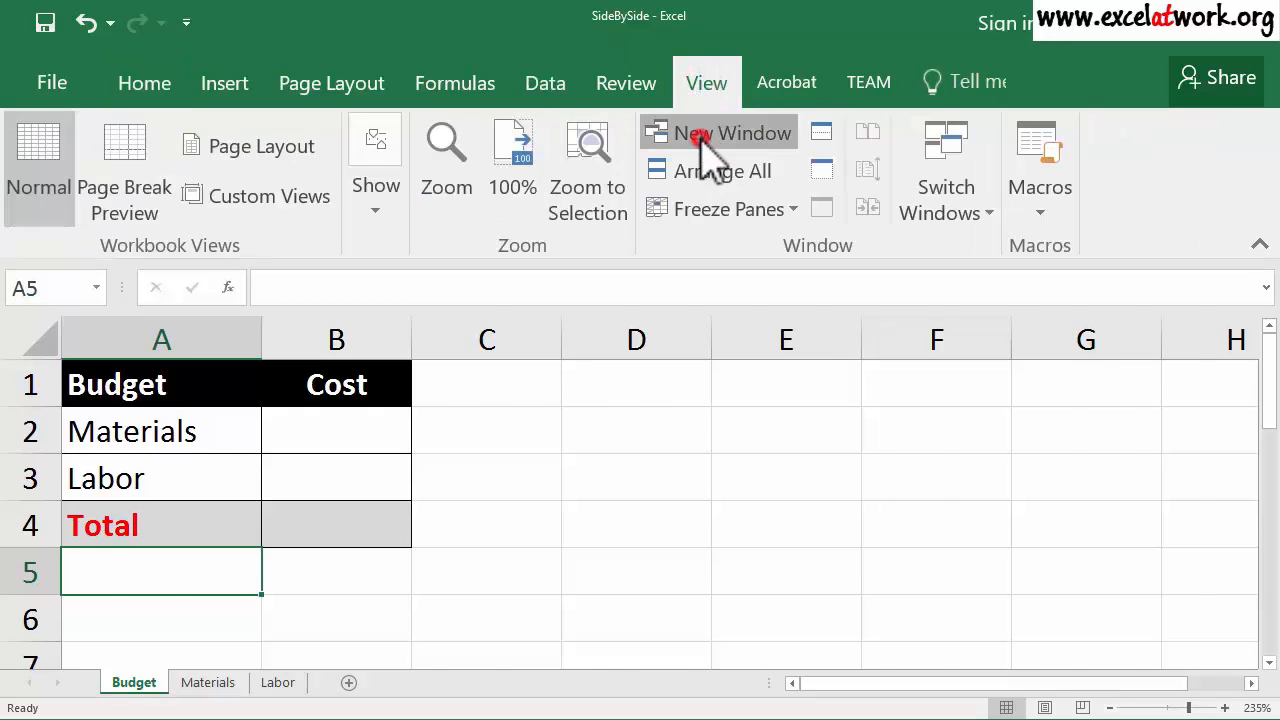
pyautogui.click(703, 86)
pyautogui.click(713, 170)
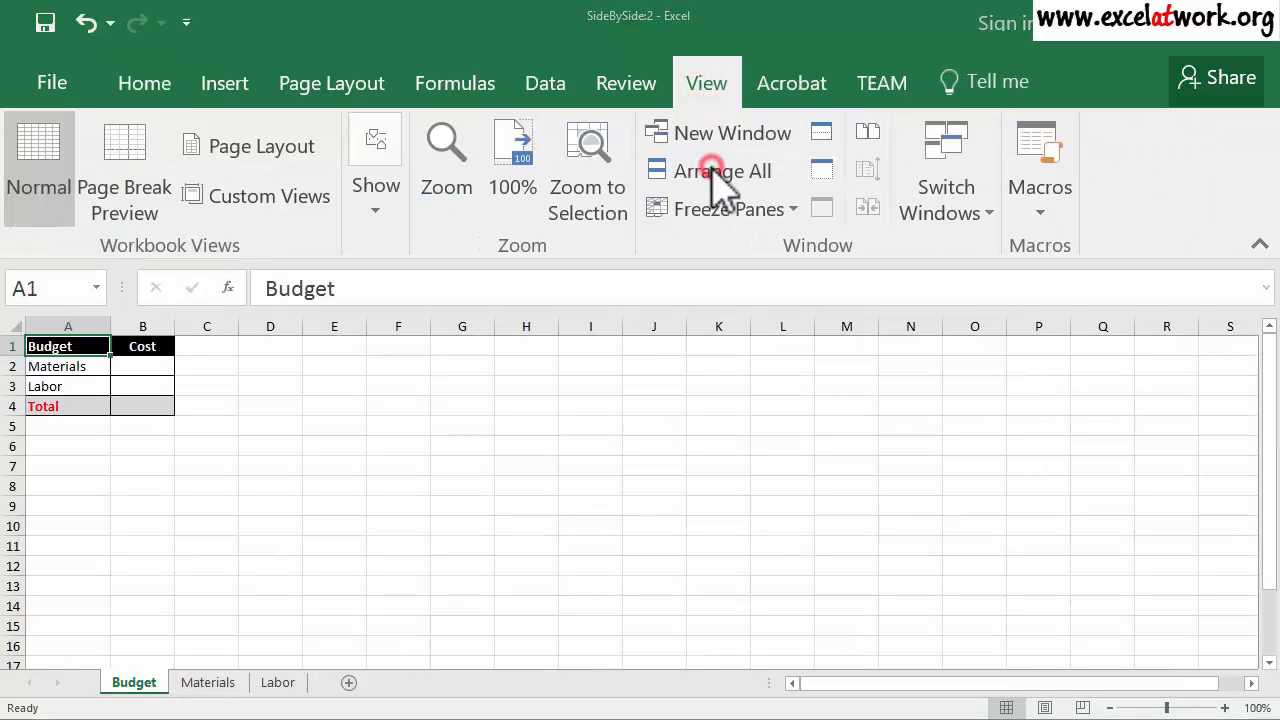
pyautogui.click(360, 490)
pyautogui.click(548, 564)
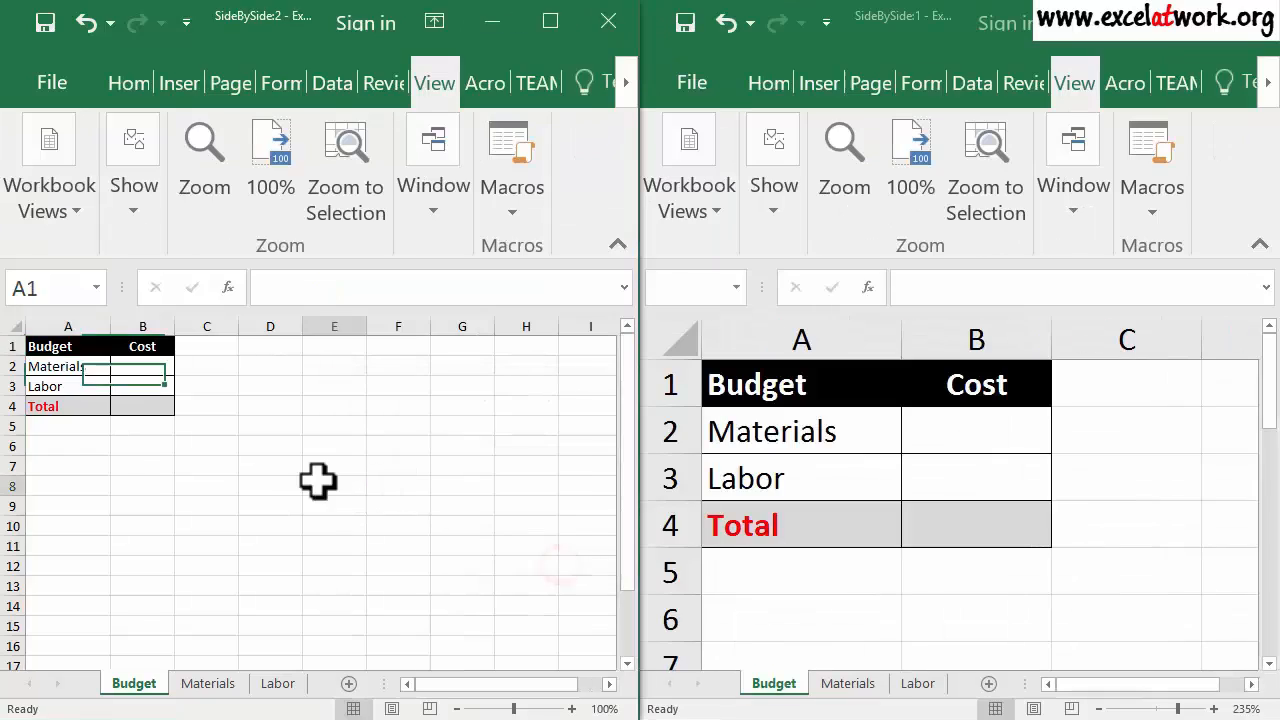
# Zoom the Budget sheet in the new SideBySide:2 window to 220%
pyautogui.click(317, 480)
pyautogui.keyDown('ctrl'); pyautogui.scroll(8, 257, 391); pyautogui.keyUp('ctrl')
pyautogui.moveTo(486, 684); pyautogui.dragTo(443, 690)
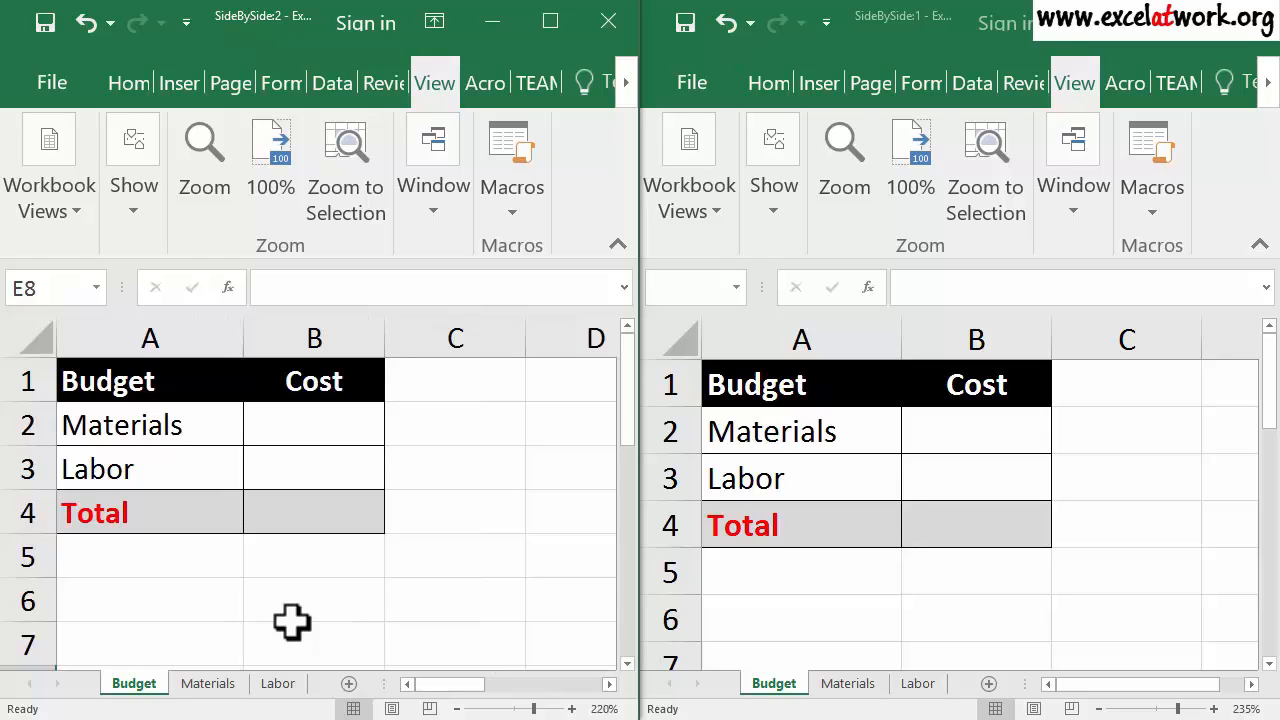
pyautogui.click(292, 622)
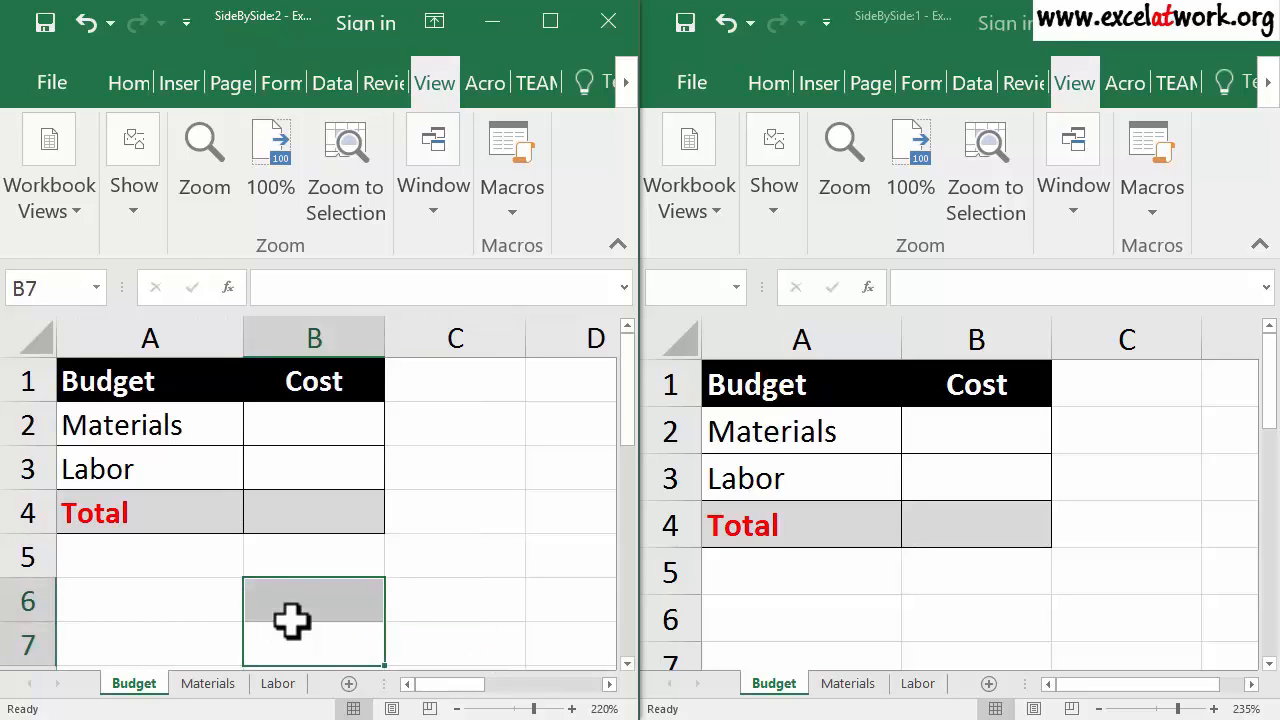
pyautogui.click(314, 543)
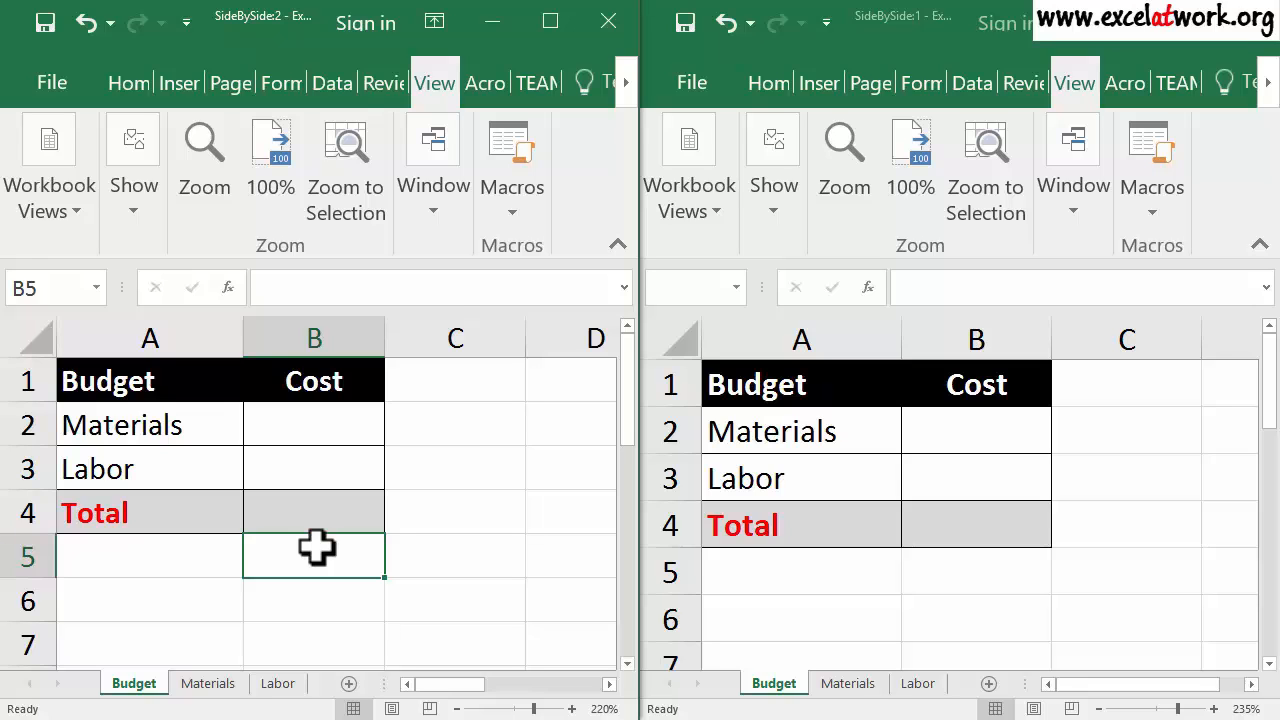
# Show the Materials sheet in the SideBySide:1 window and link Budget cell B2 to its total with =Materials!B6
pyautogui.click(770, 613)
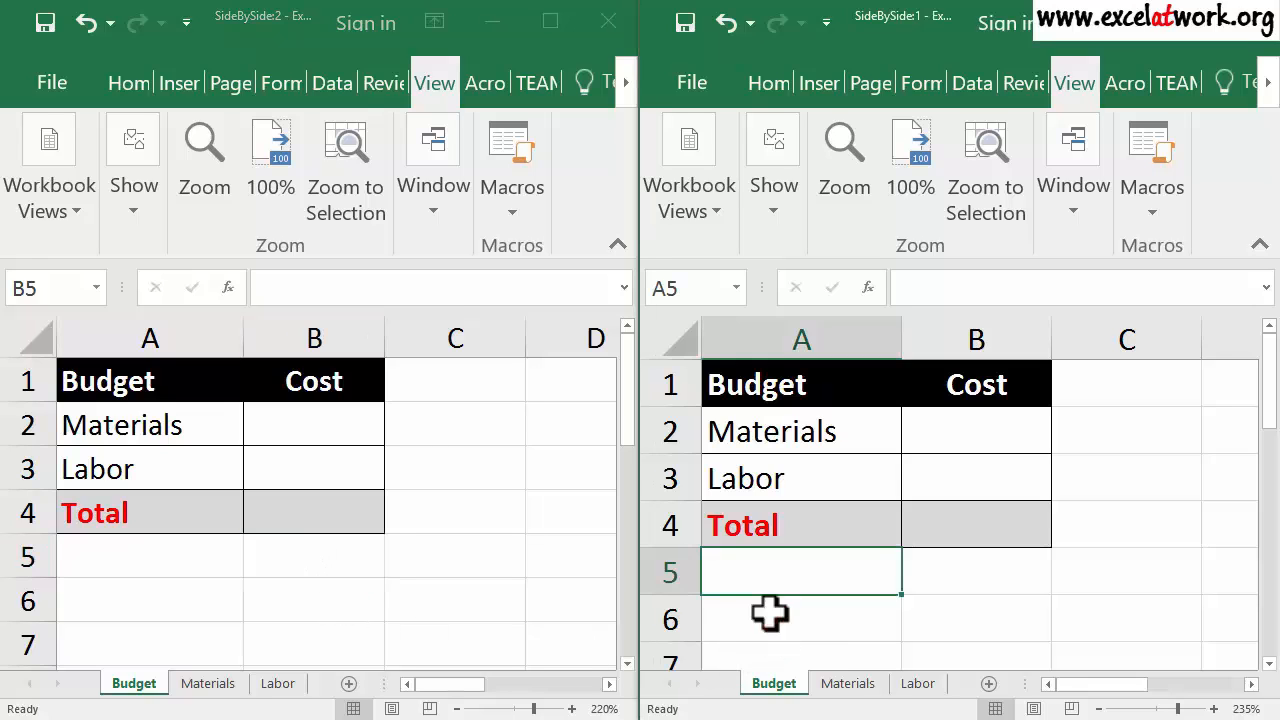
pyautogui.click(830, 680)
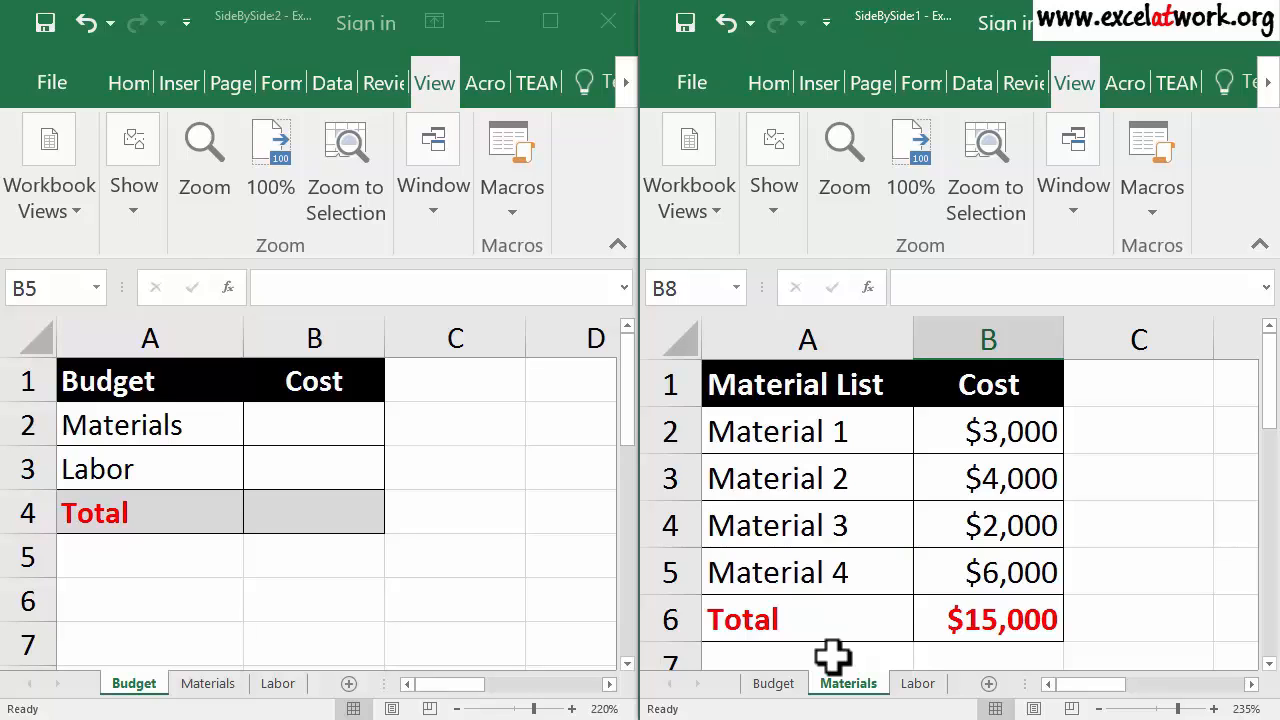
pyautogui.click(474, 480)
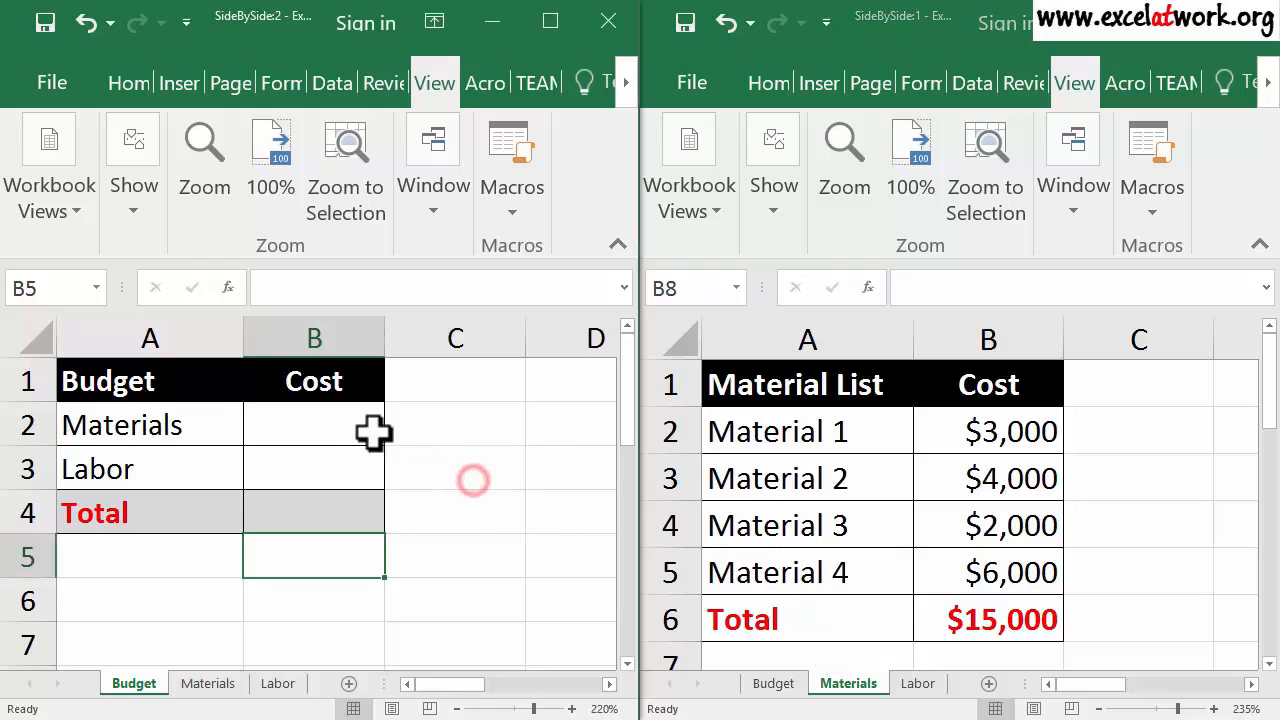
pyautogui.click(336, 428)
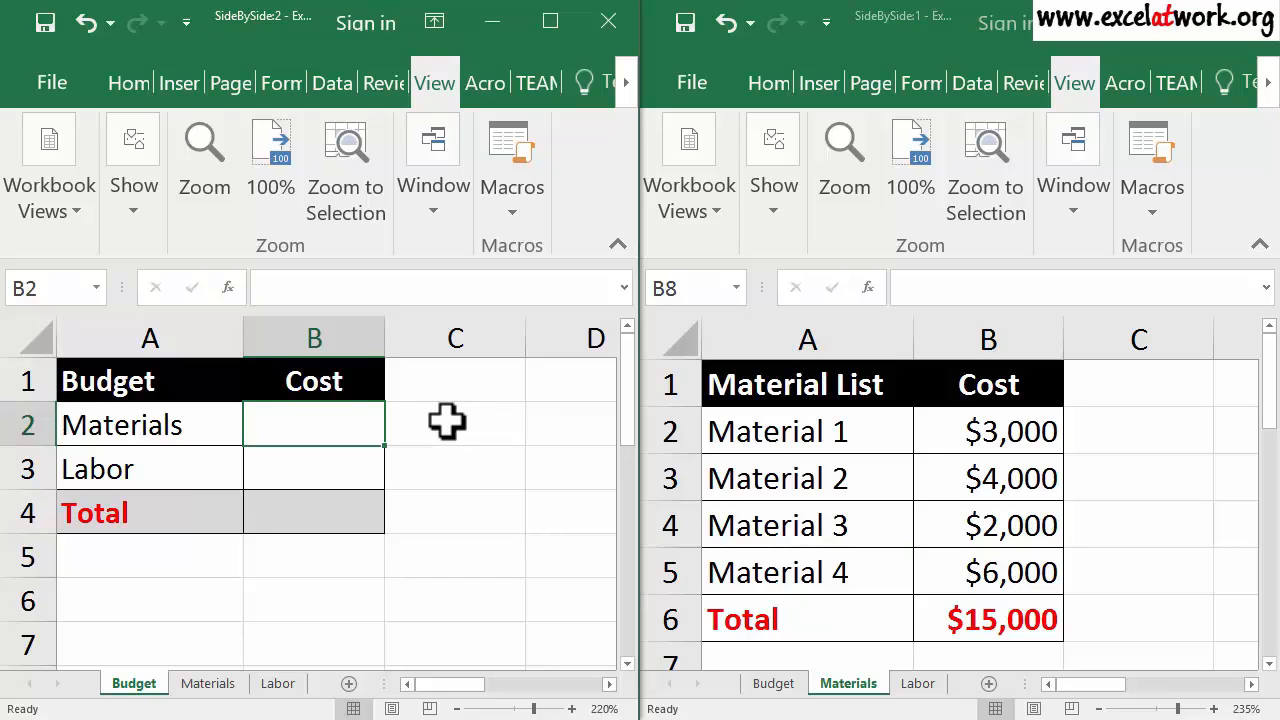
pyautogui.write('=')
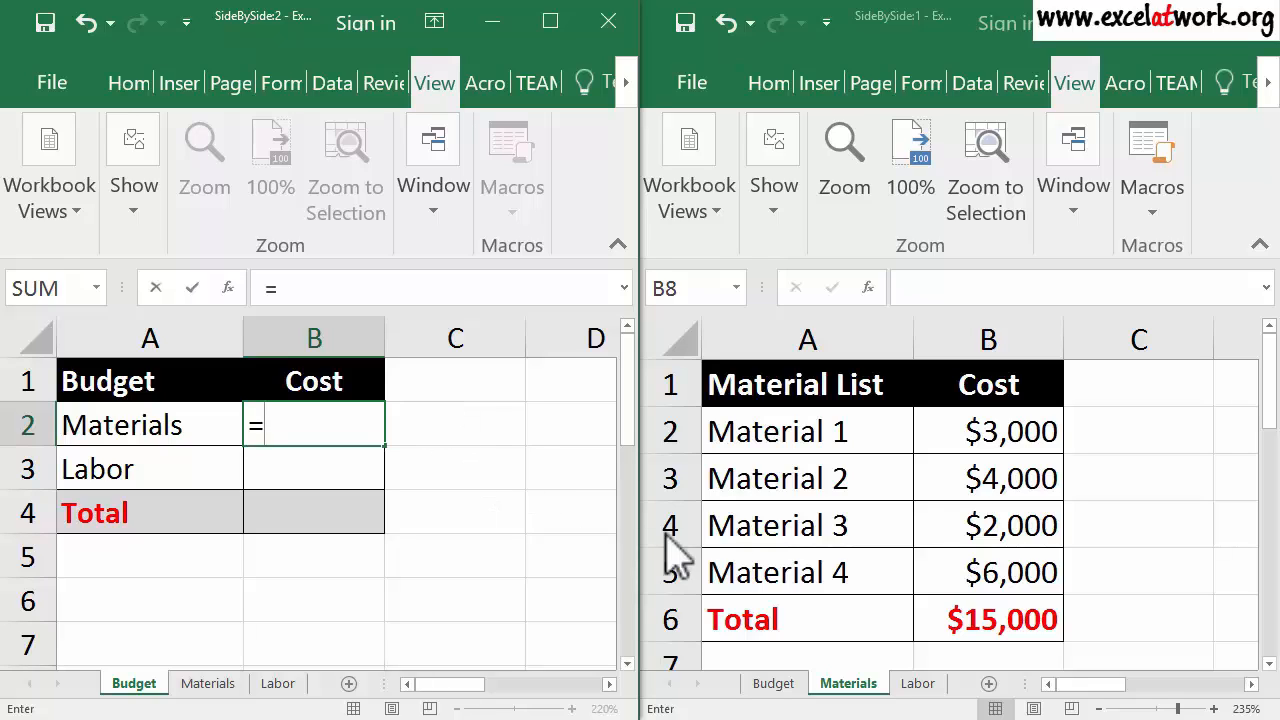
pyautogui.click(850, 520)
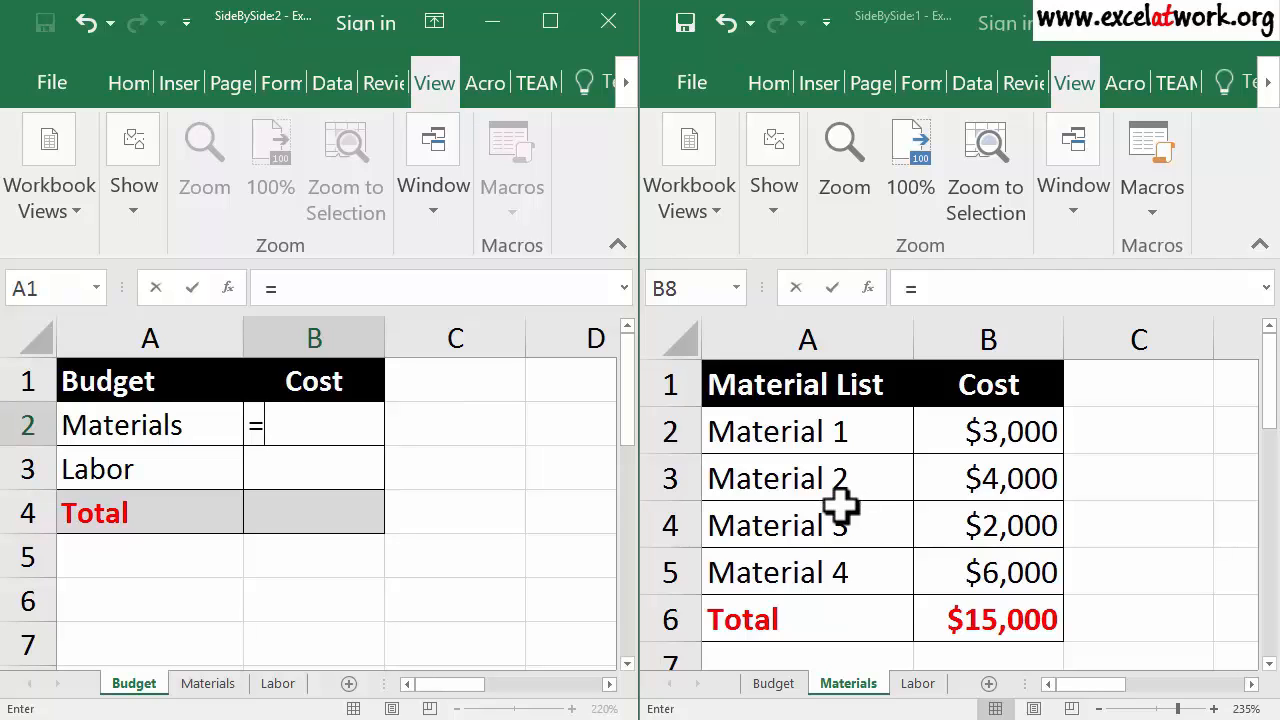
pyautogui.click(933, 614)
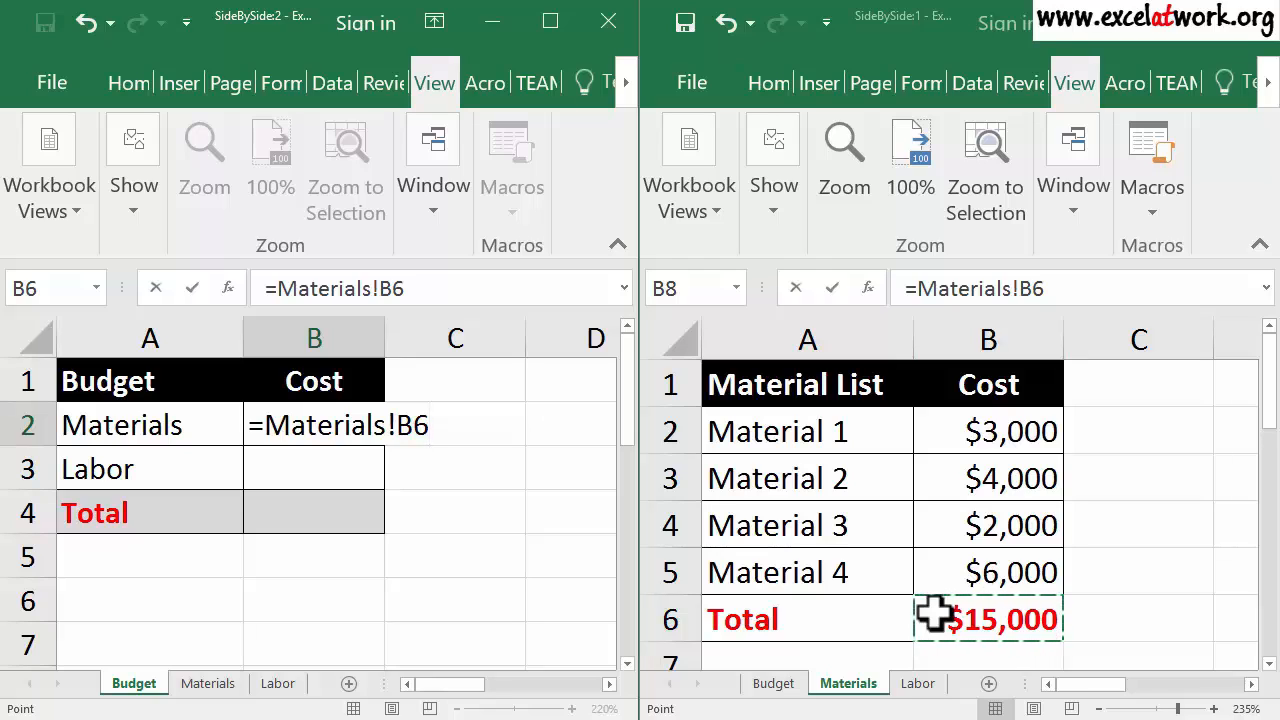
pyautogui.press('Return')
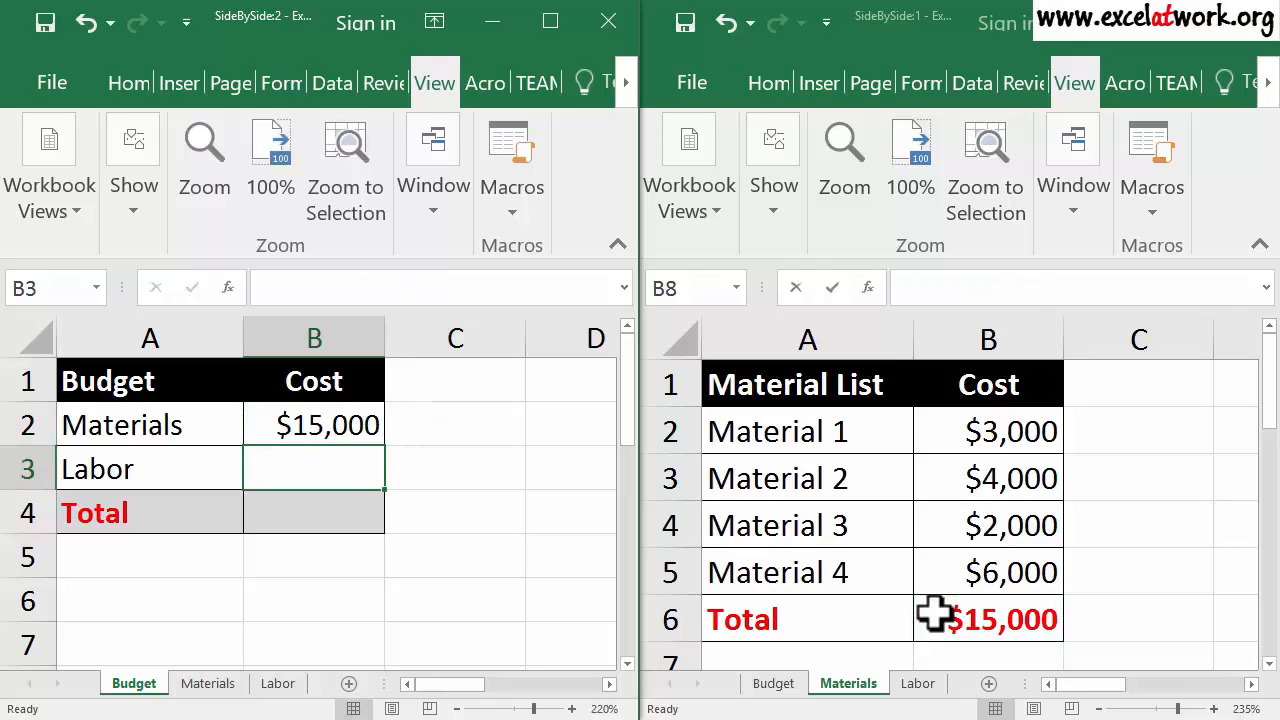
pyautogui.press('Up')
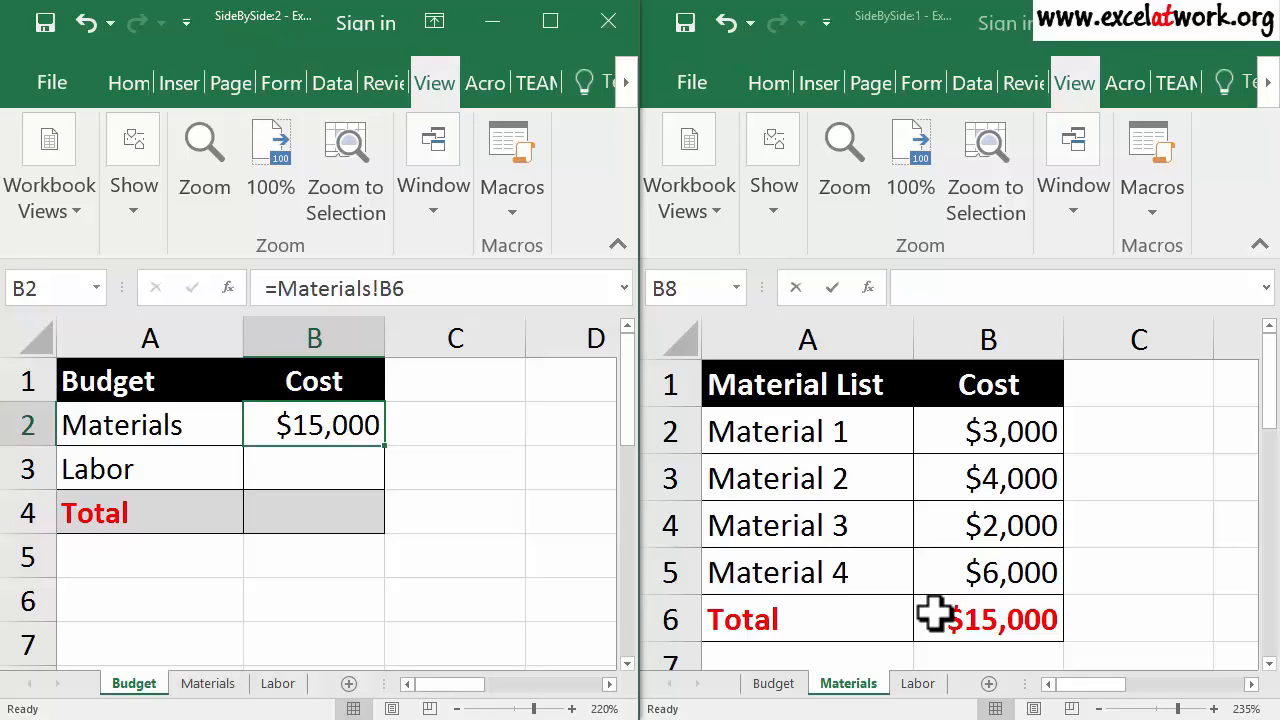
# Show the Labor sheet in the SideBySide:1 window and link Budget cell B3 to its total with =Labor!B5
pyautogui.click(918, 683)
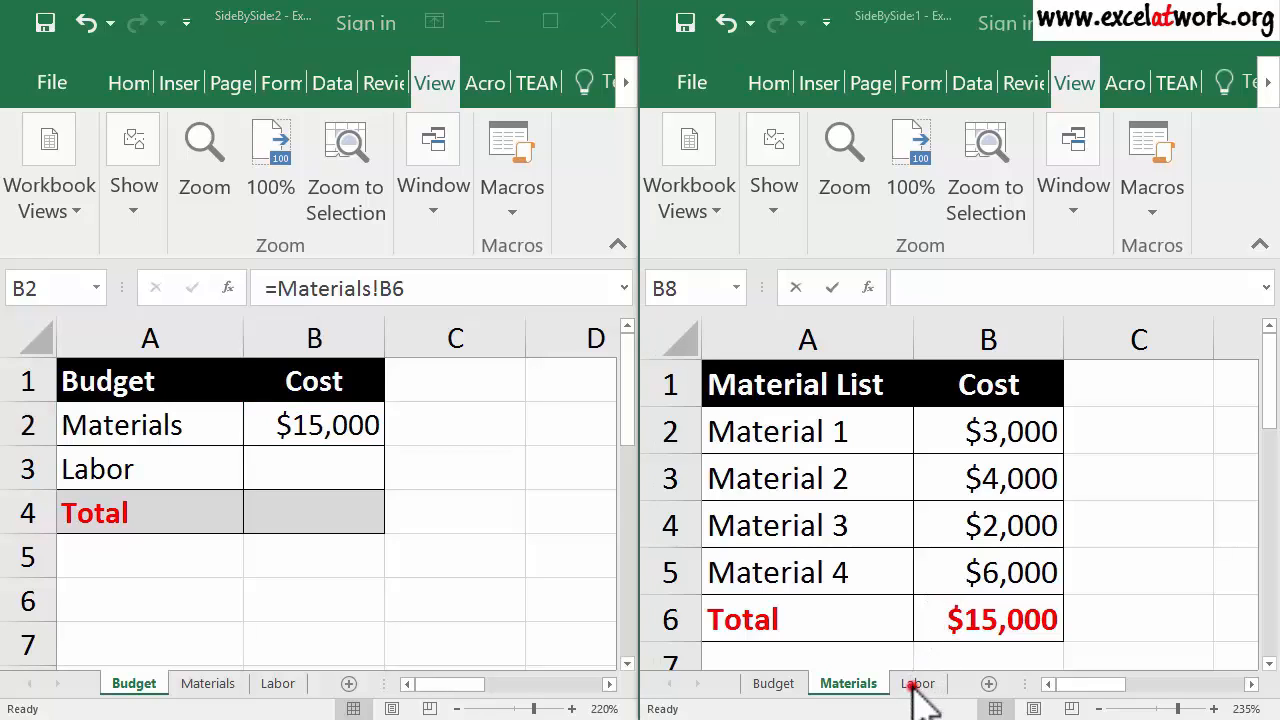
pyautogui.click(871, 636)
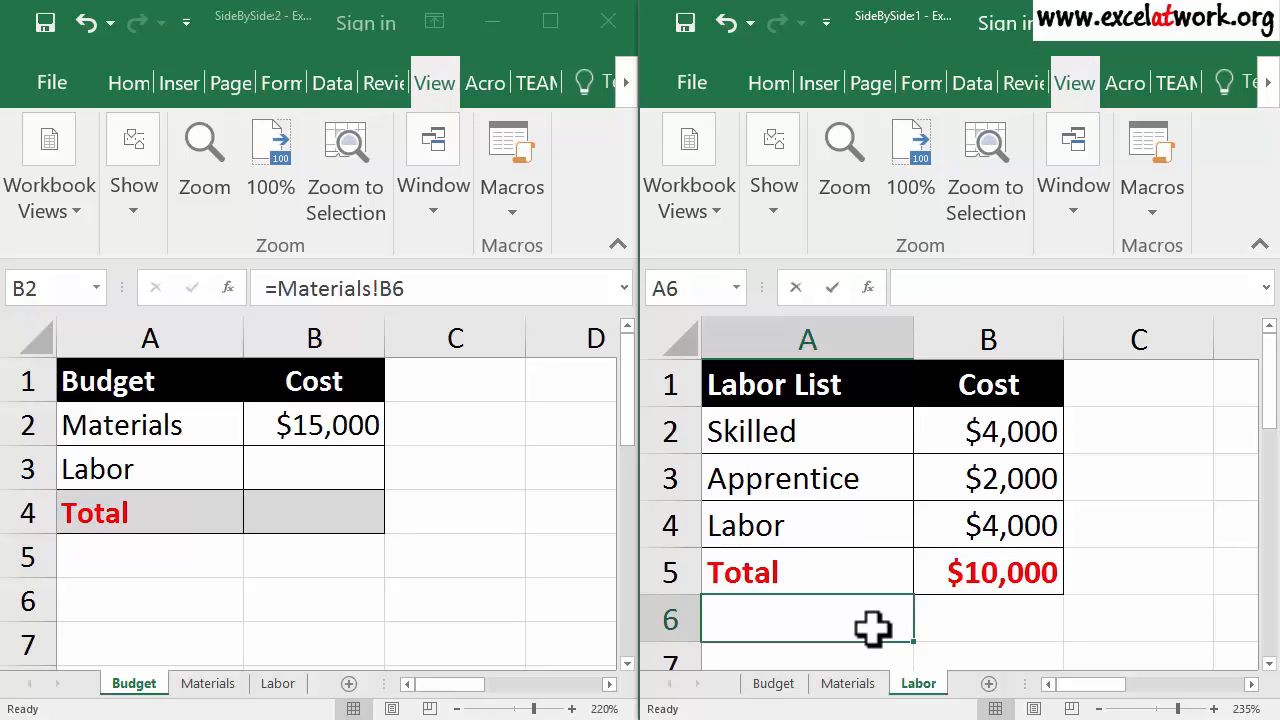
pyautogui.click(340, 464)
pyautogui.click(340, 467)
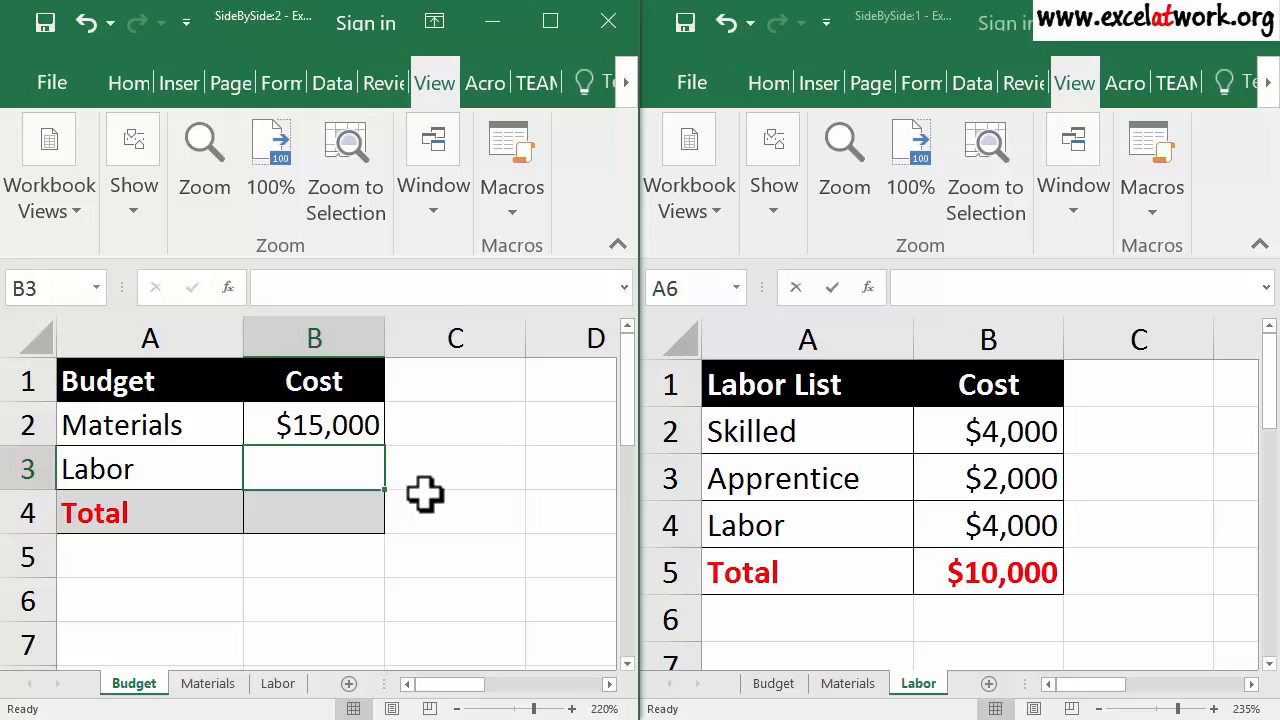
pyautogui.write('=')
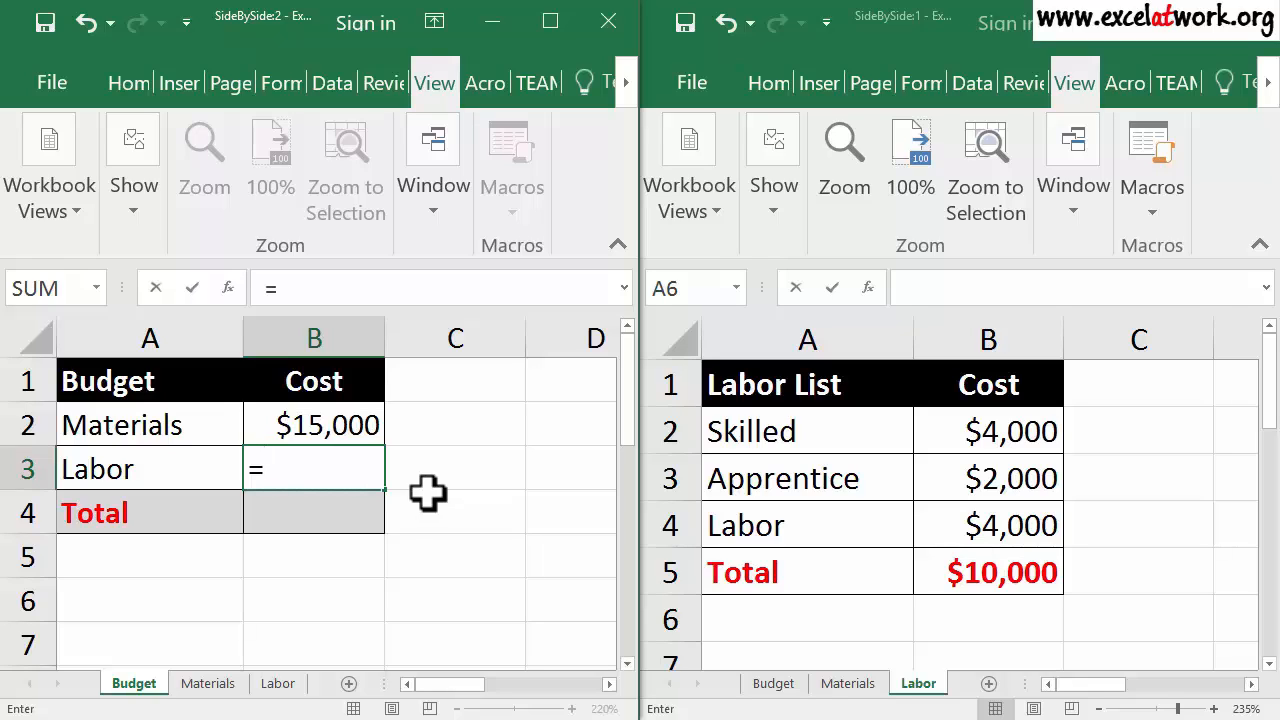
pyautogui.click(920, 621)
pyautogui.click(962, 588)
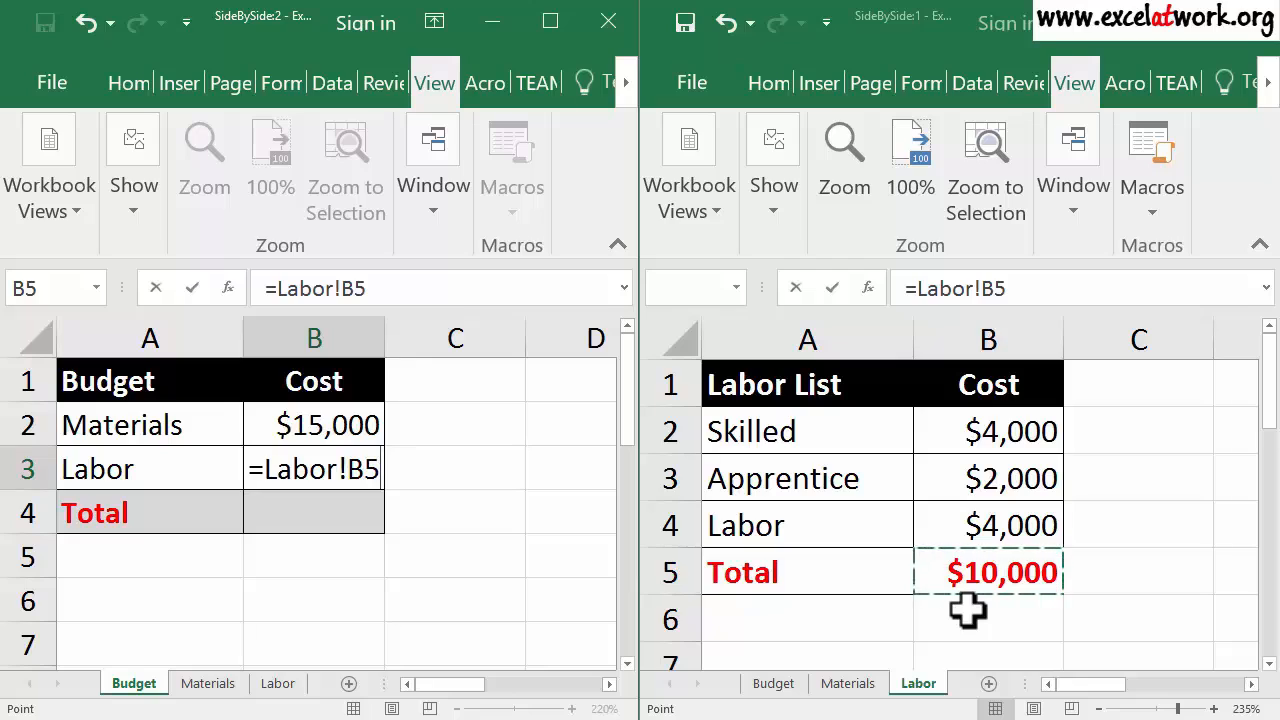
pyautogui.press('Return')
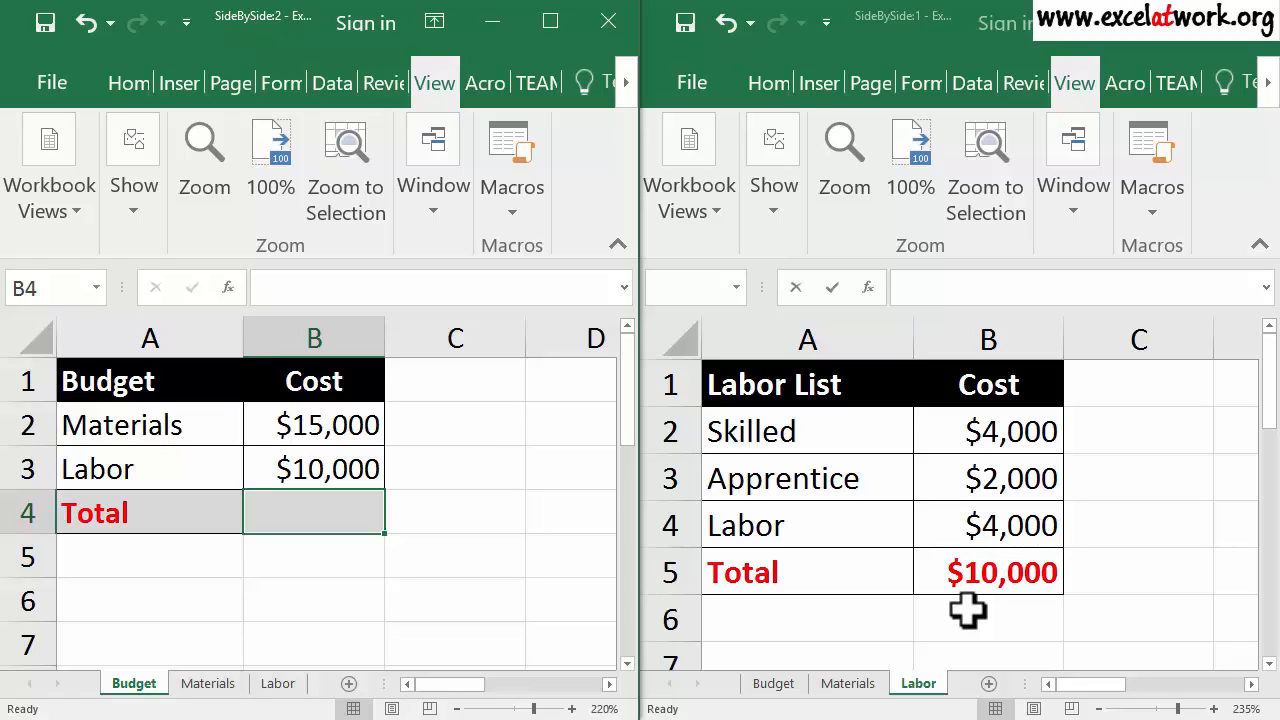
# Add up the Materials and Labor costs in Budget cell B4 with a SUM of B2:B3
pyautogui.write('=su')
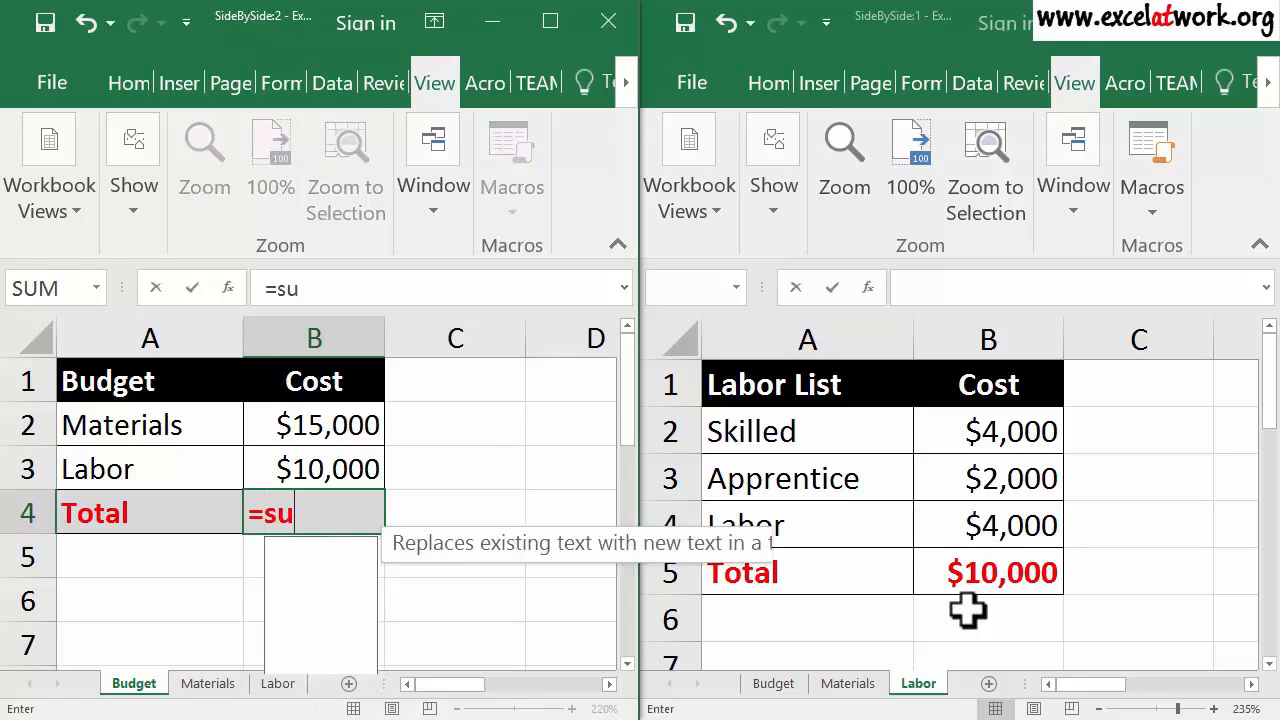
pyautogui.write('m(')
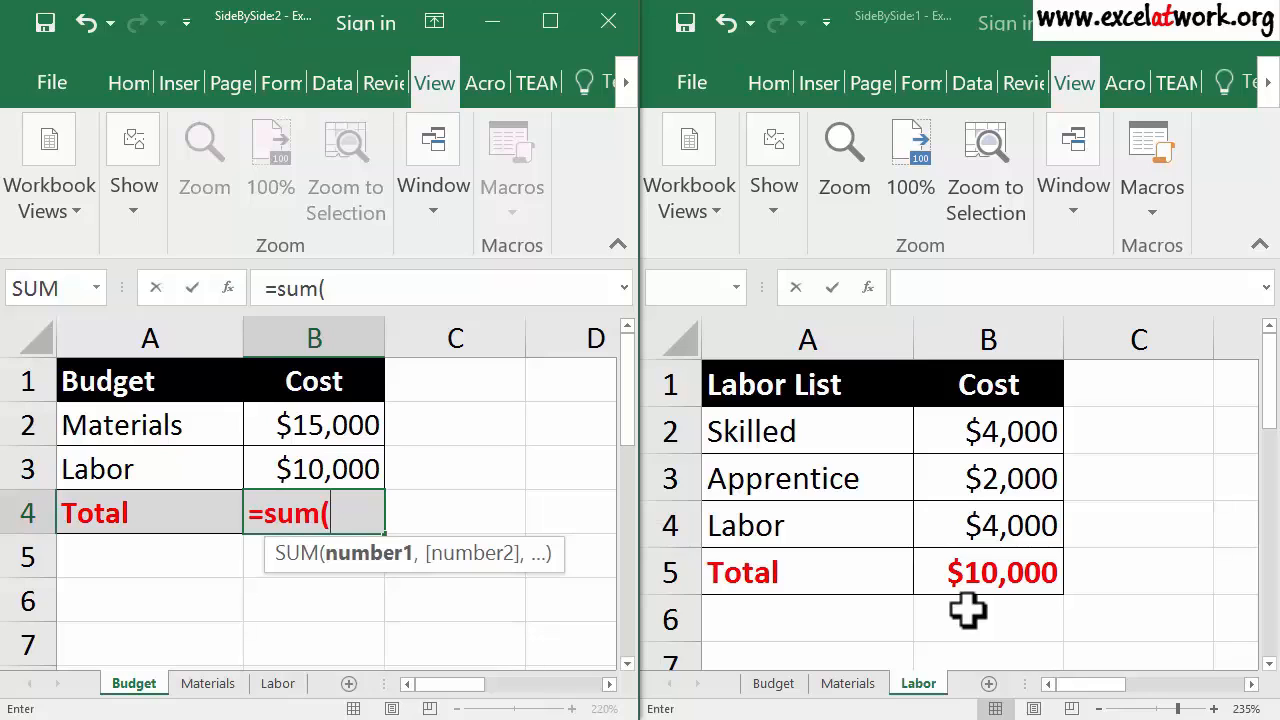
pyautogui.press('Up')
pyautogui.hotkey('shift', 'Up')
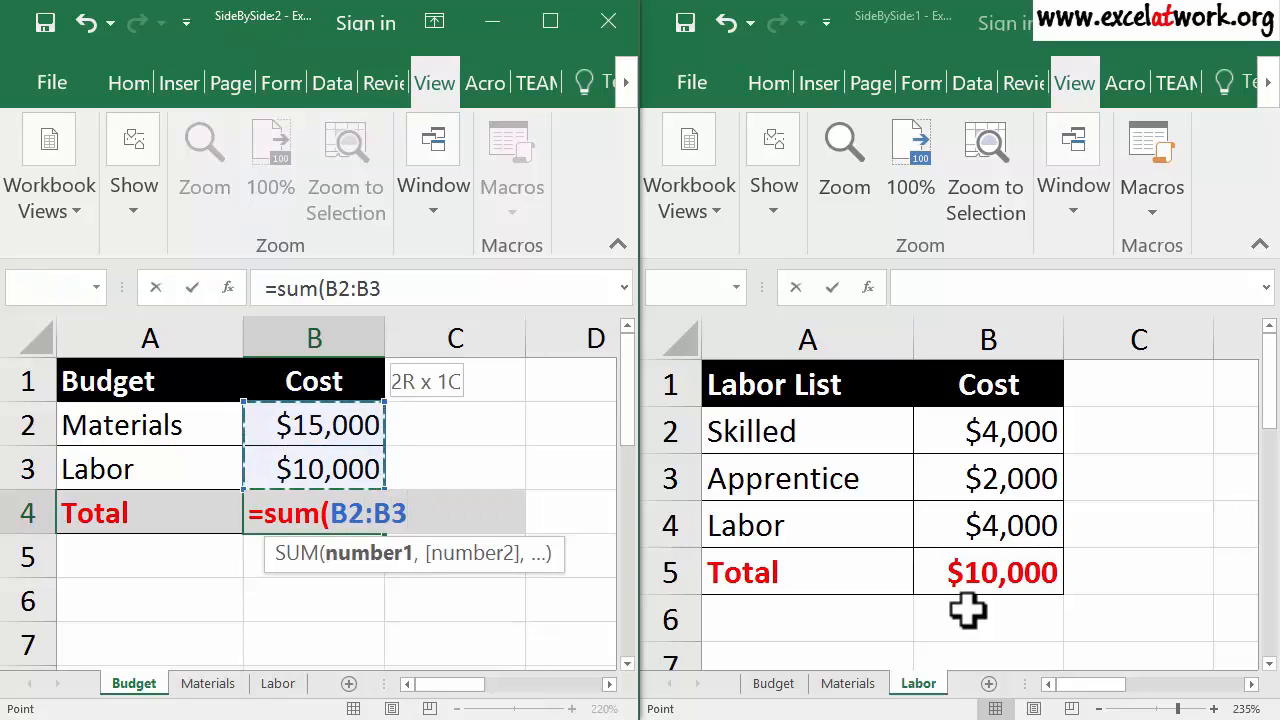
pyautogui.press('Return')
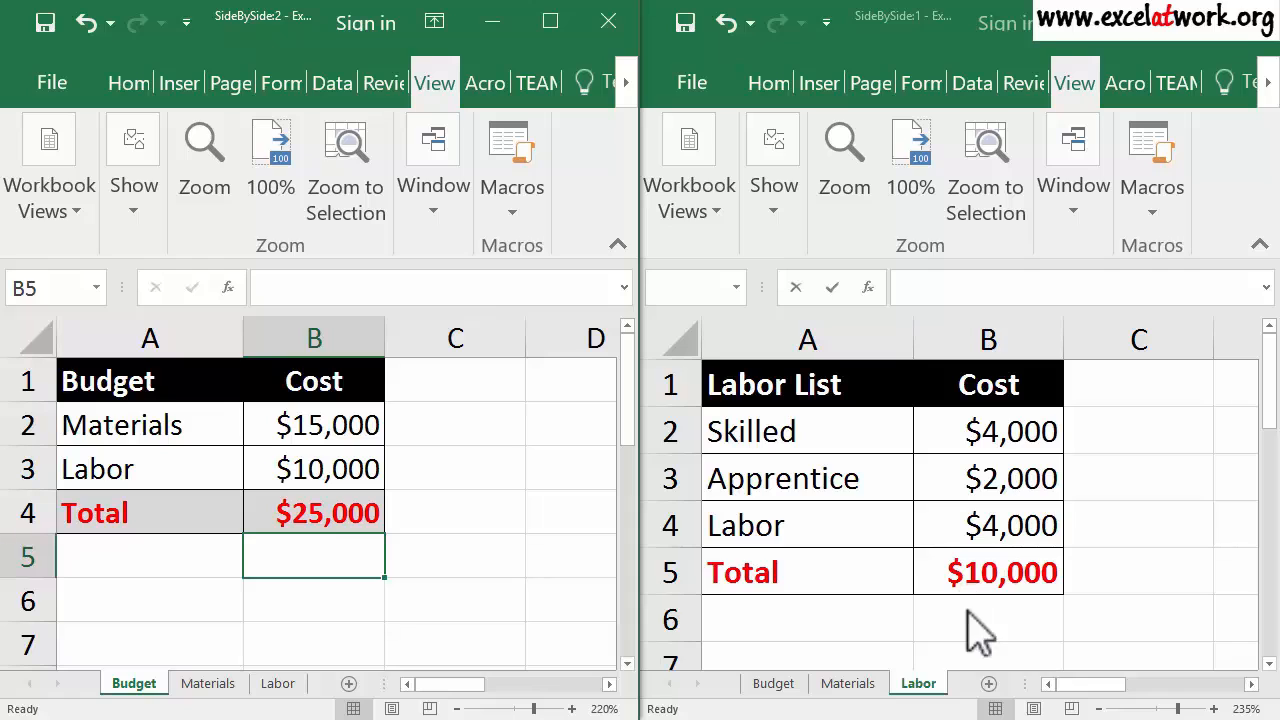
# Set the Apprentice cost in cell B3 of the Labor sheet to 0
pyautogui.click(1022, 482)
pyautogui.click(1040, 480)
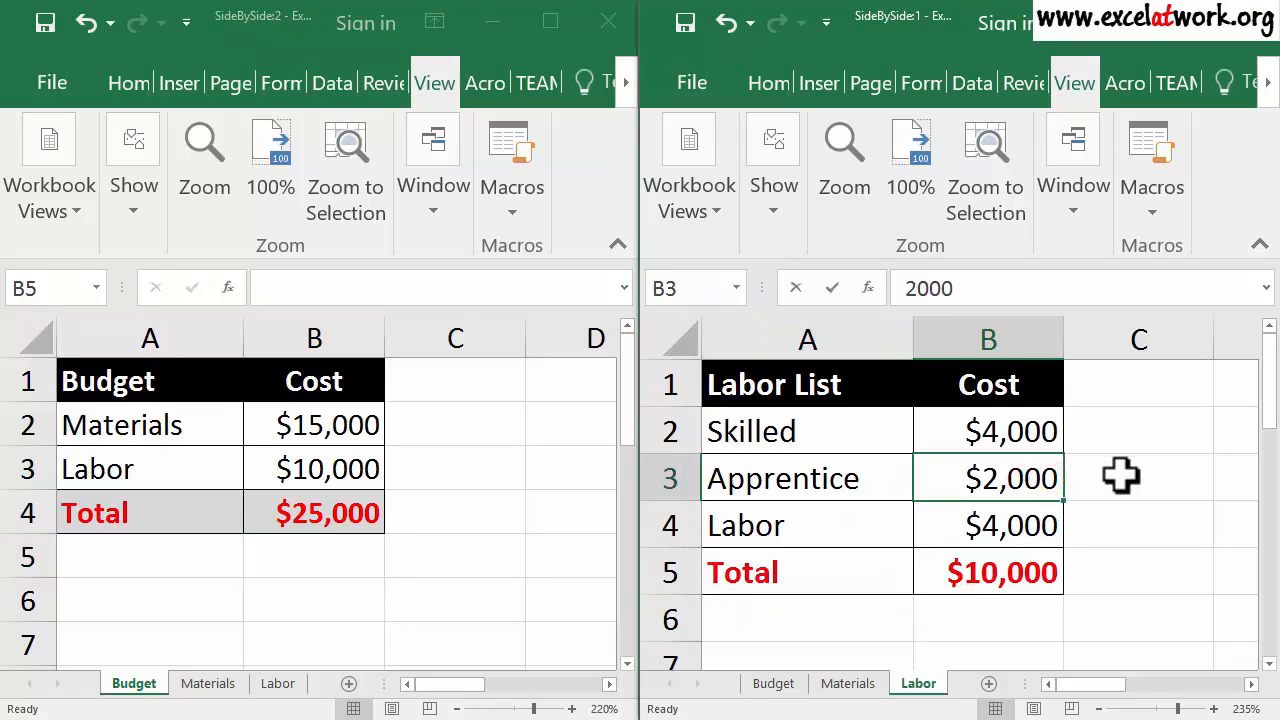
pyautogui.write('0')
pyautogui.press('Return')
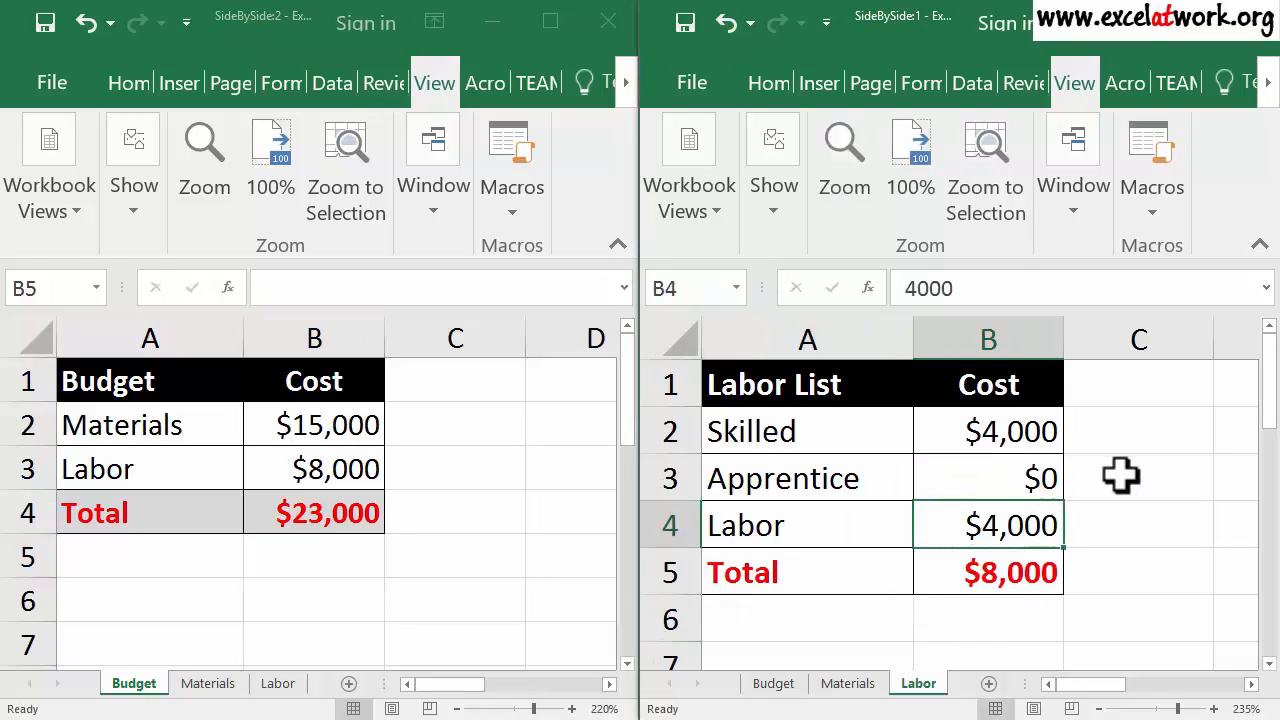